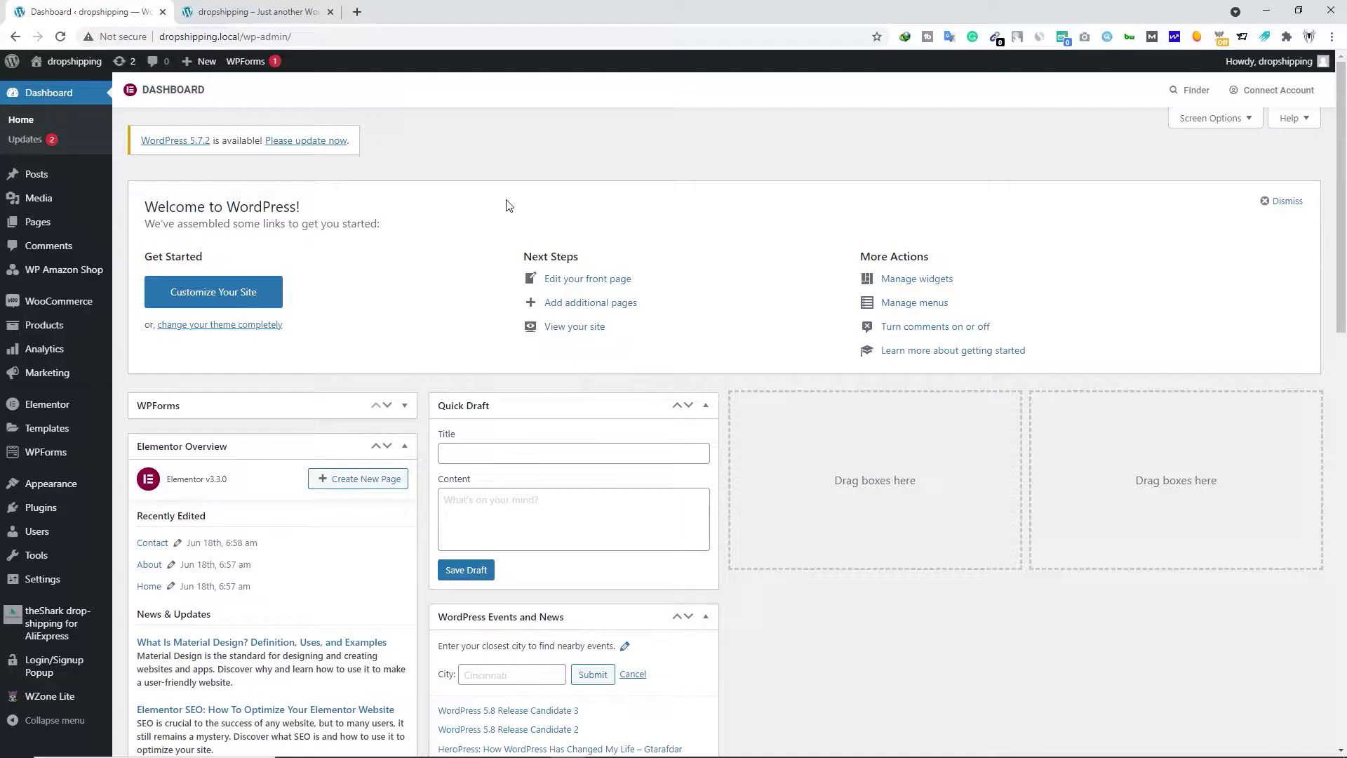
Search the plugin directory for 'gtranslate', then install and activate Translate WordPress with GTranslate.
{"action": "mouse_move", "coordinate": [49, 512]}
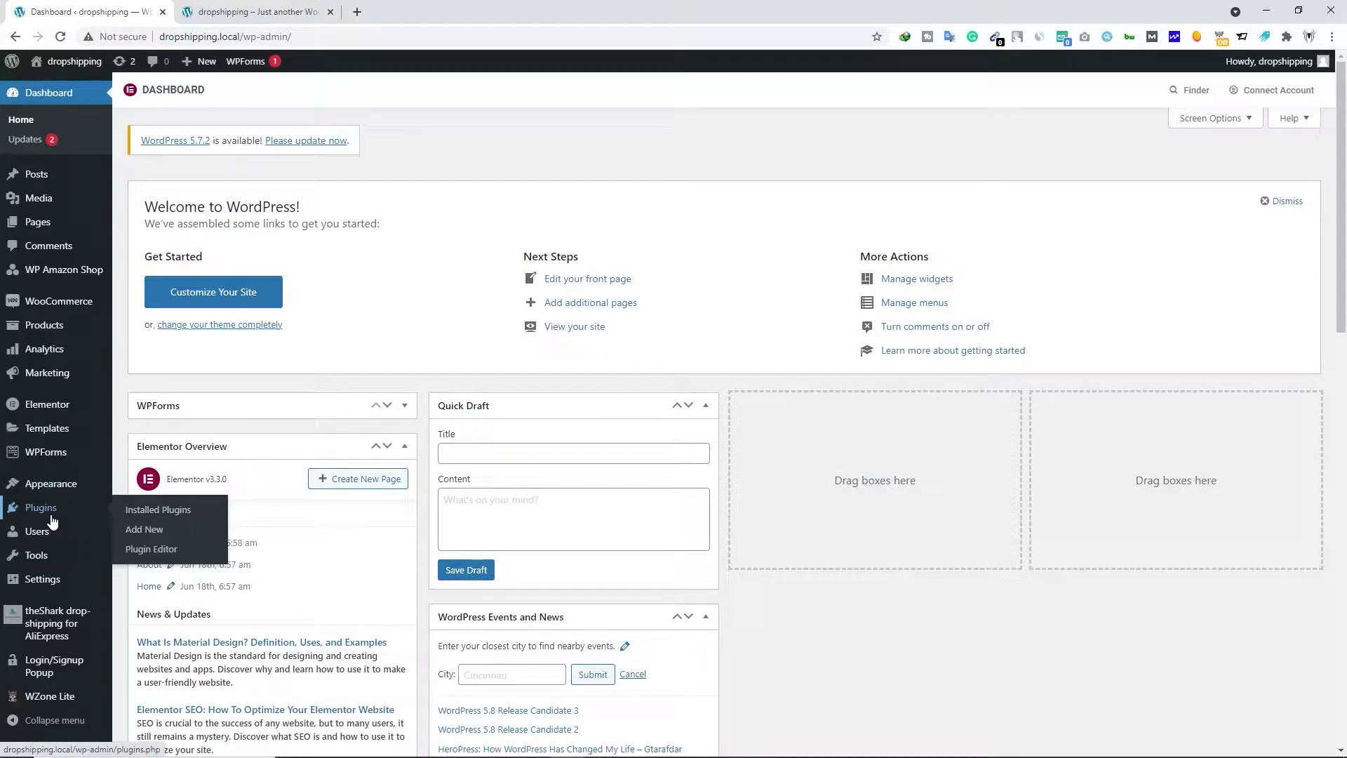
{"action": "left_click", "coordinate": [137, 536]}
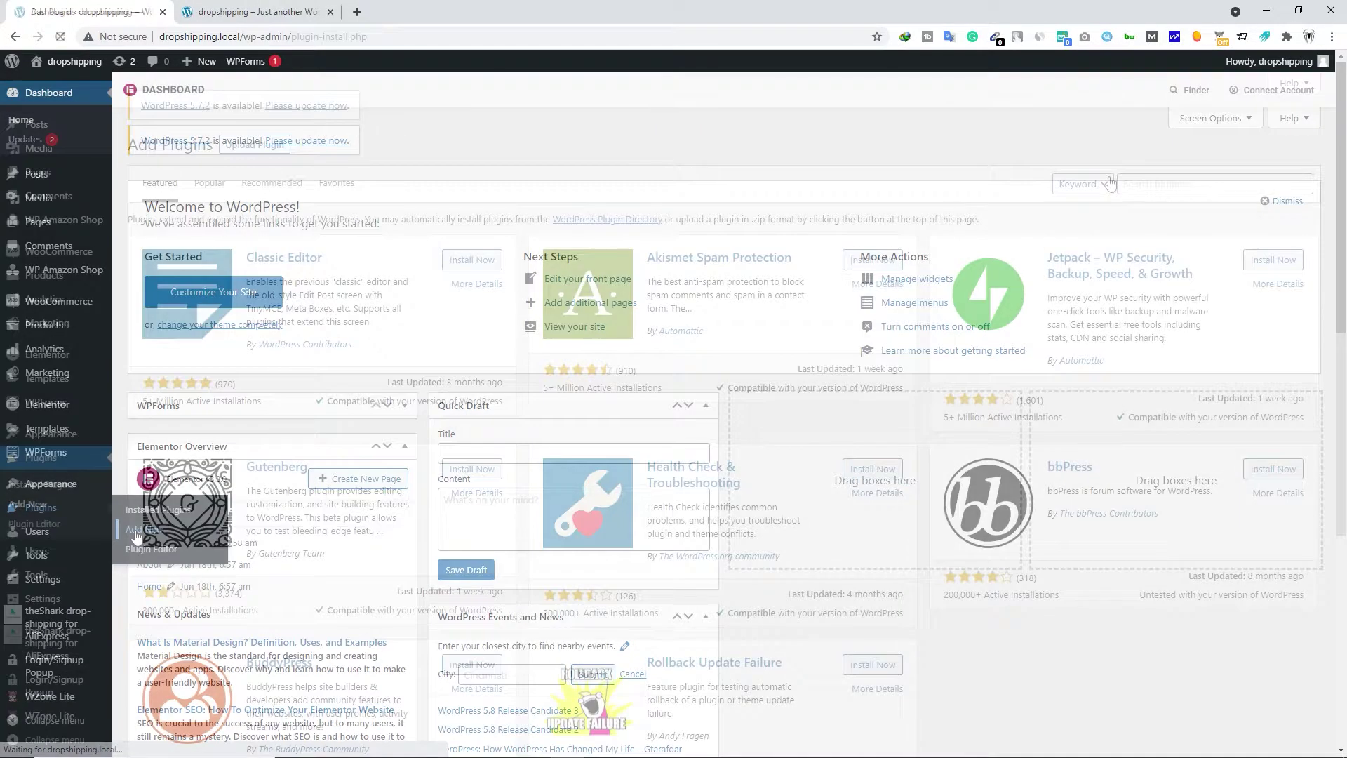
{"action": "left_click", "coordinate": [1142, 181]}
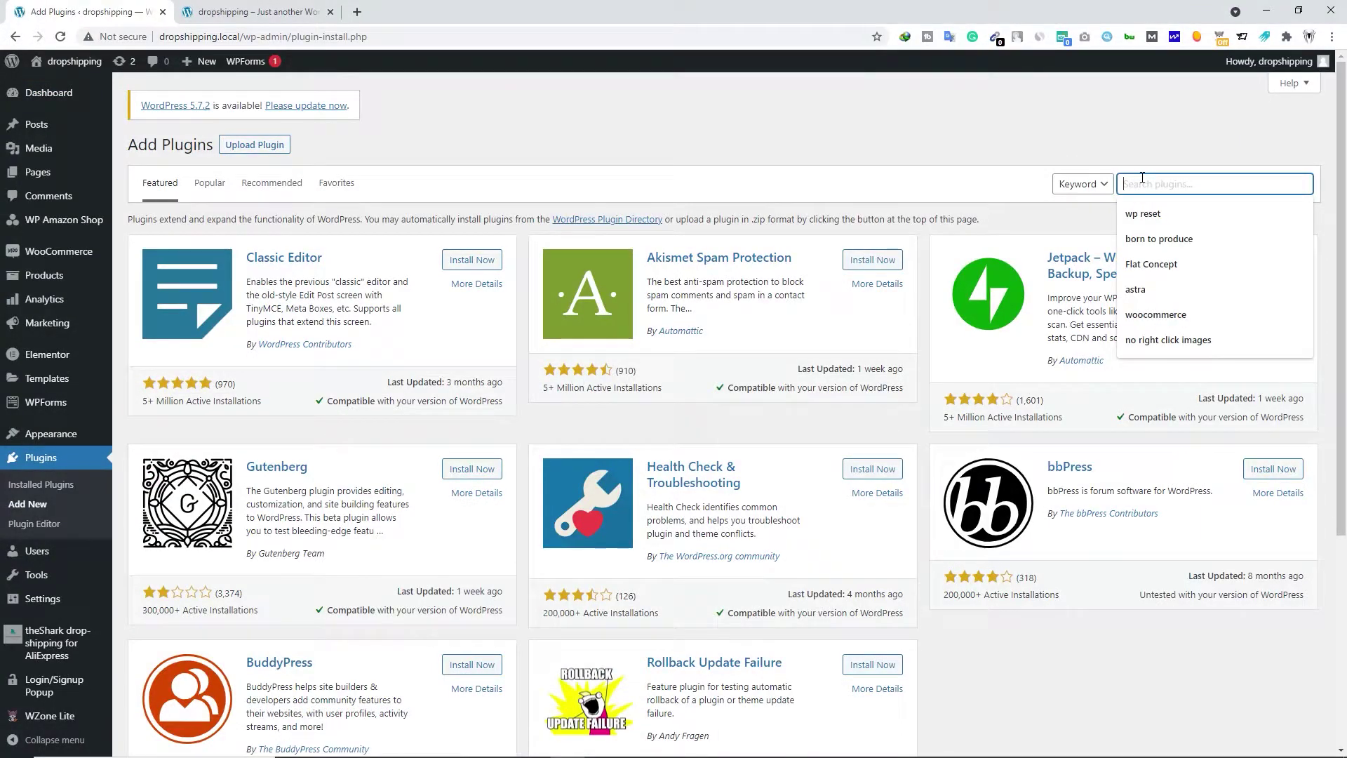
{"action": "type", "text": "gtranslate"}
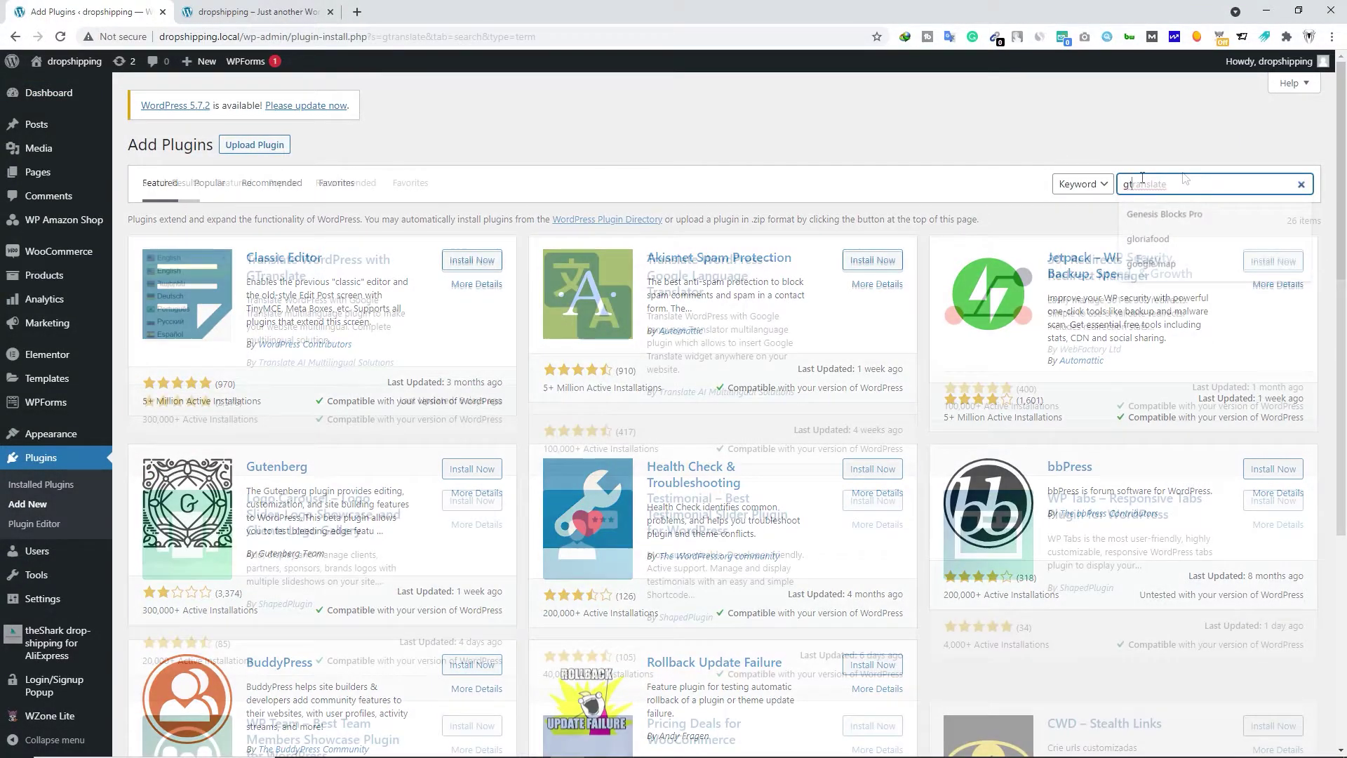
{"action": "left_click", "coordinate": [464, 272]}
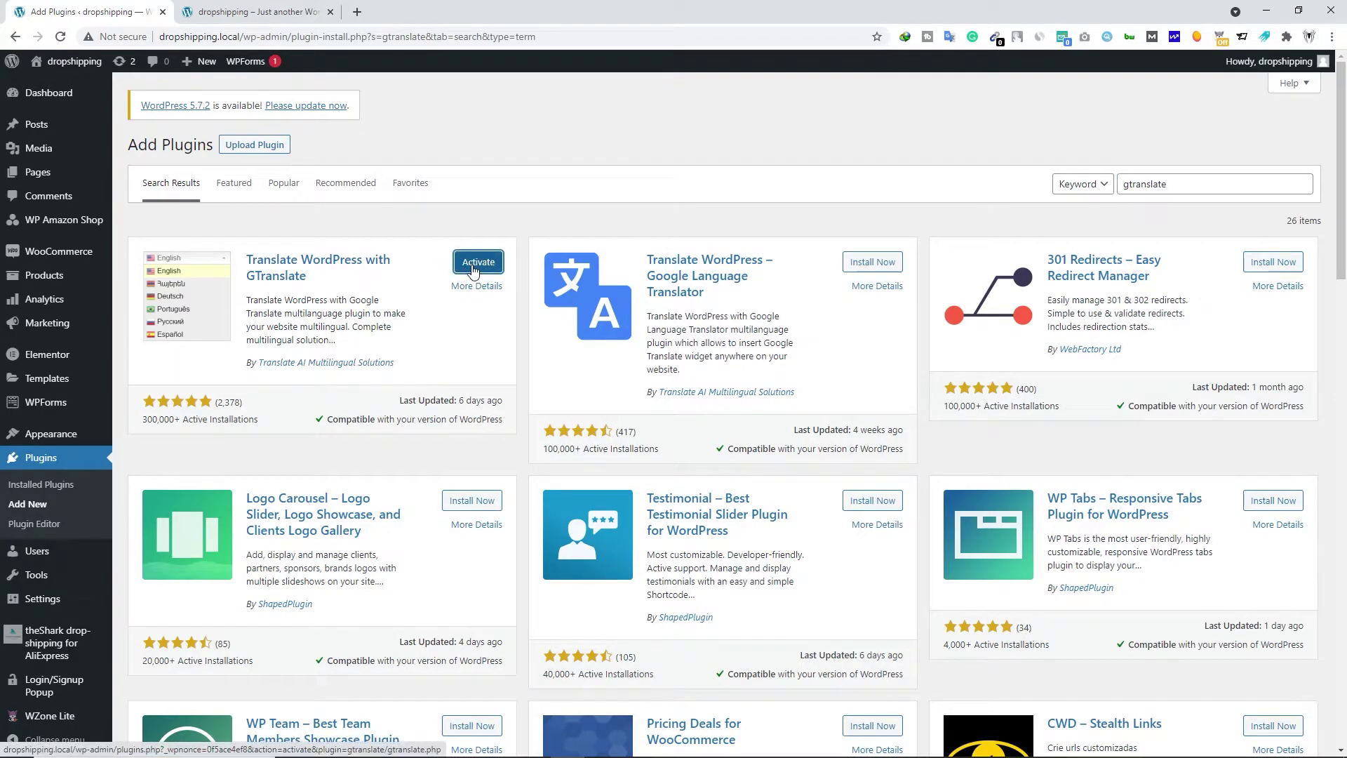
{"action": "left_click", "coordinate": [475, 267]}
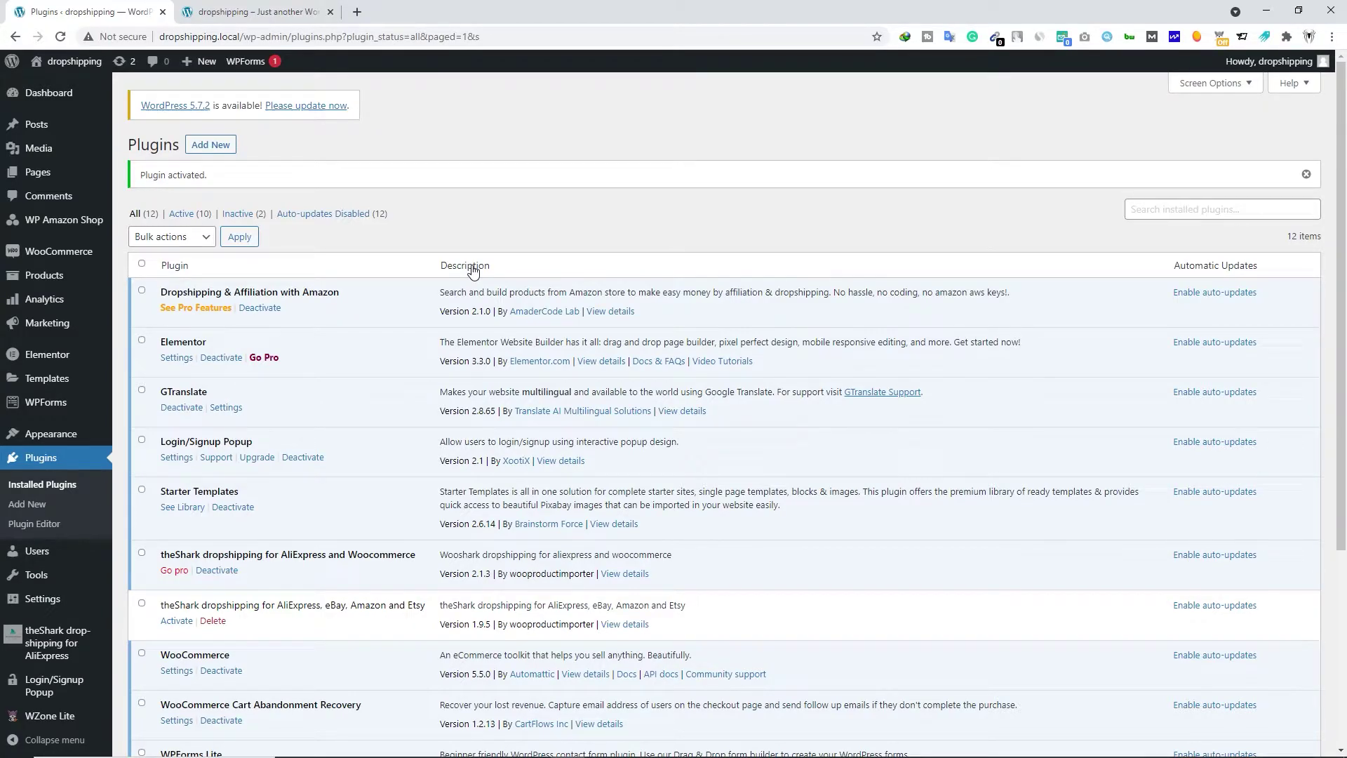
{"action": "mouse_move", "coordinate": [46, 602]}
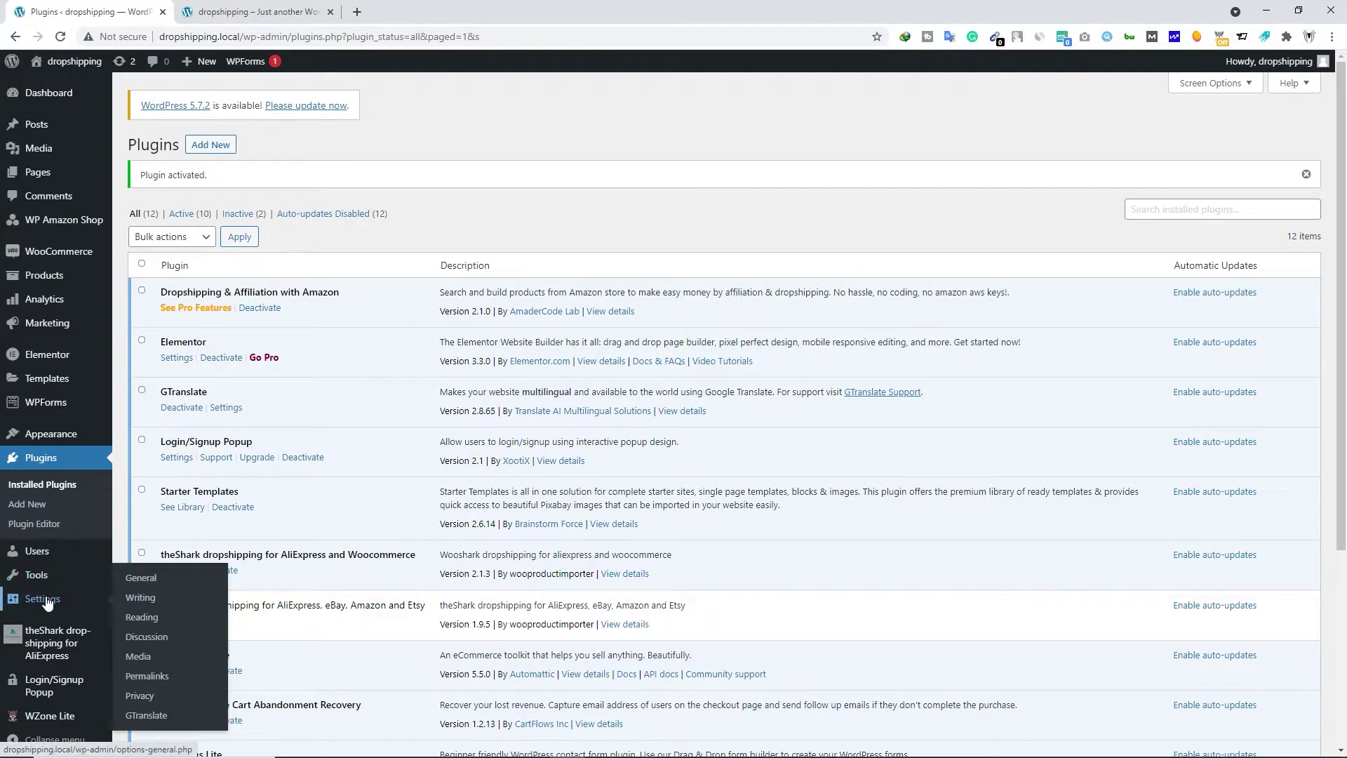
In the GTranslate settings, keep the Nice dropdown with flags look and English as source language.
{"action": "left_click", "coordinate": [156, 715]}
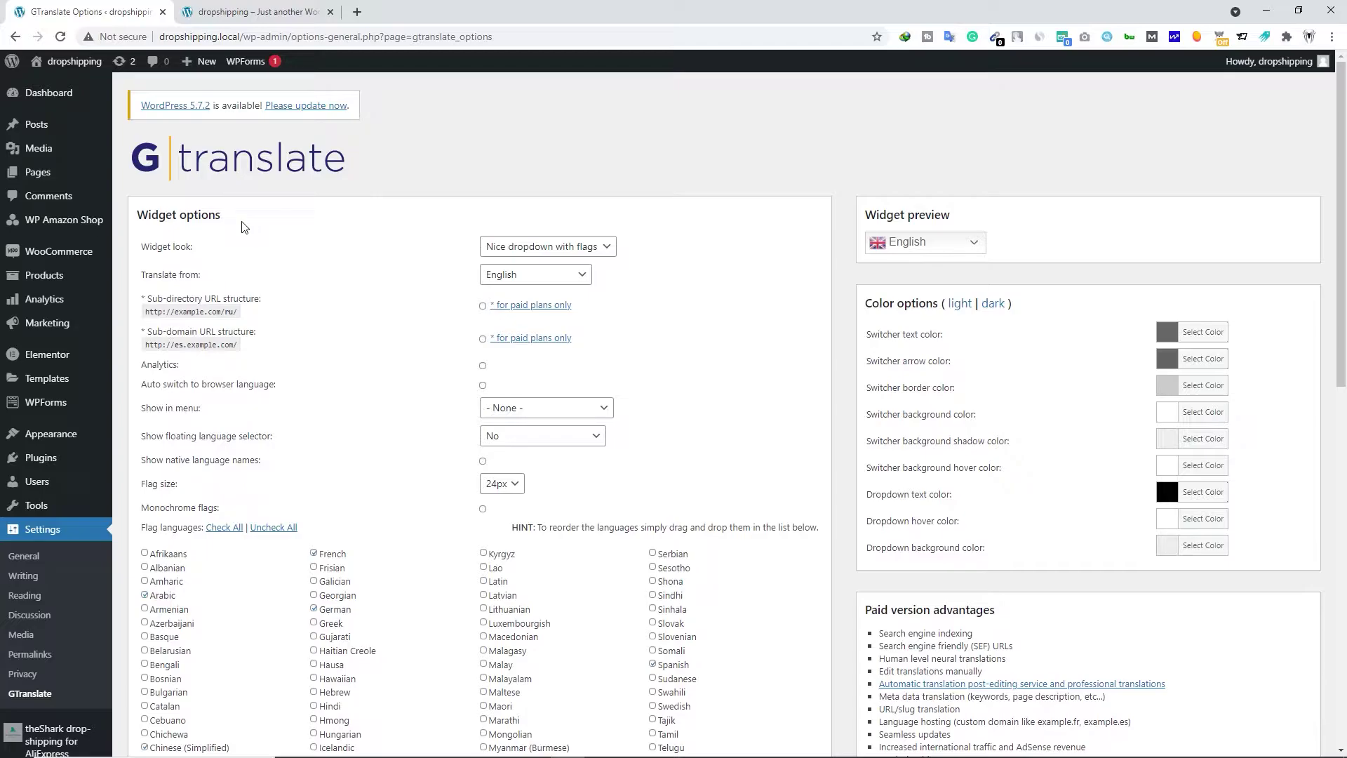
{"action": "left_click_drag", "start_coordinate": [152, 247], "coordinate": [194, 249]}
{"action": "left_click", "coordinate": [216, 252]}
{"action": "left_click", "coordinate": [505, 246]}
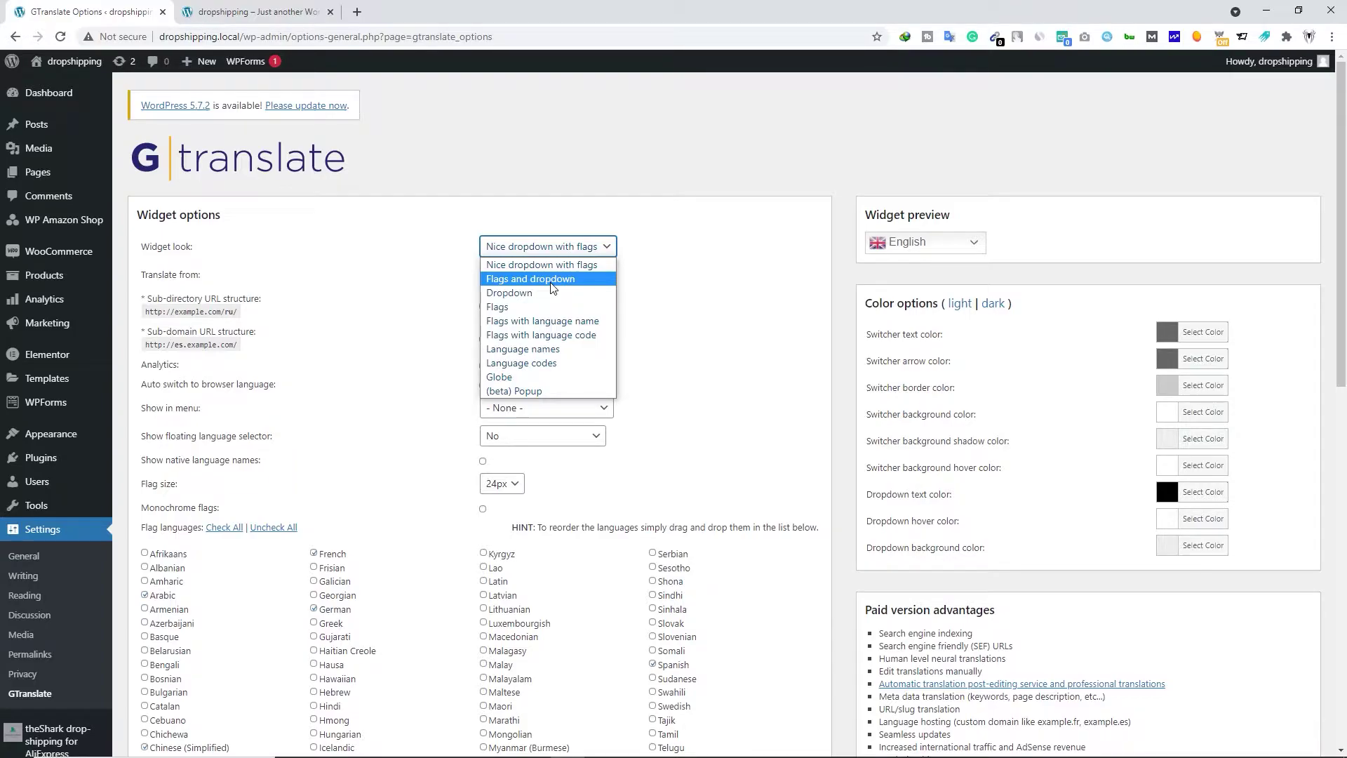
{"action": "left_click", "coordinate": [517, 270]}
{"action": "left_click", "coordinate": [514, 280]}
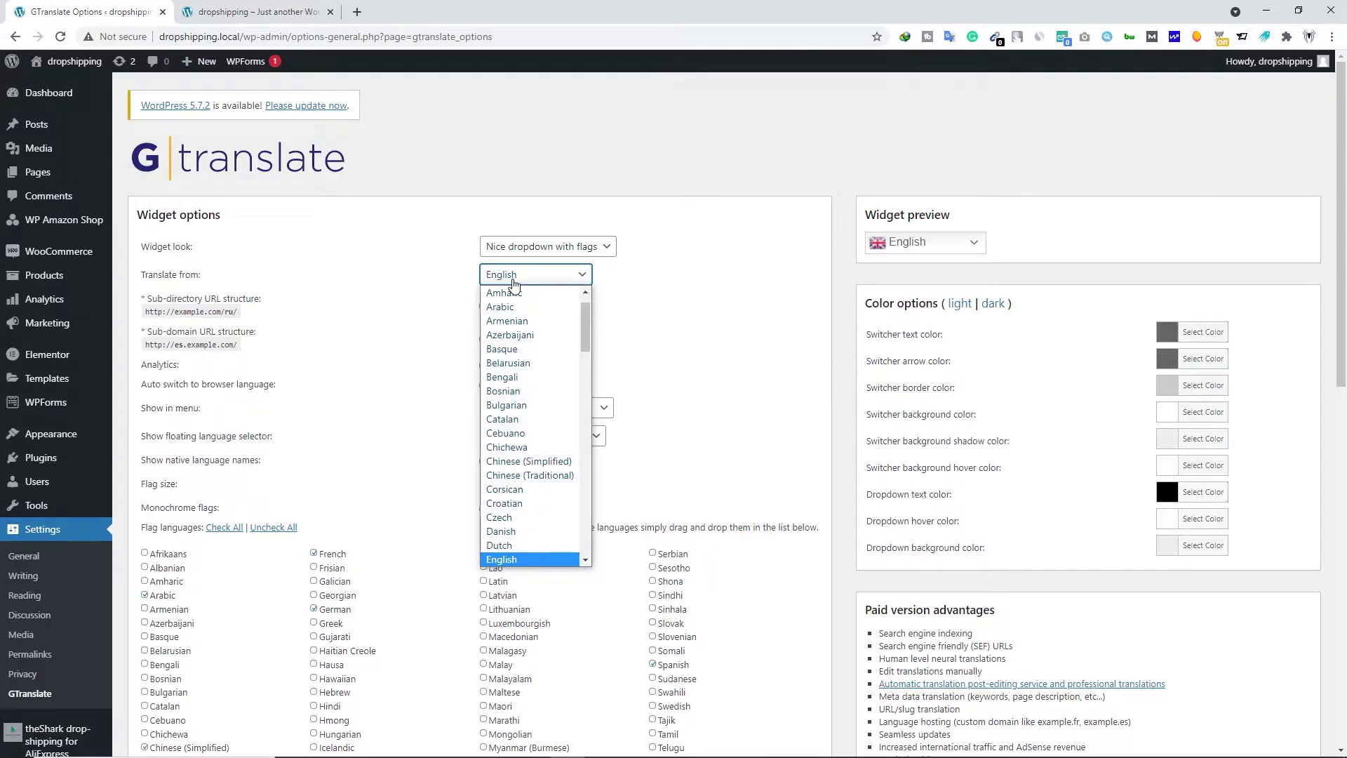
{"action": "left_click", "coordinate": [514, 281]}
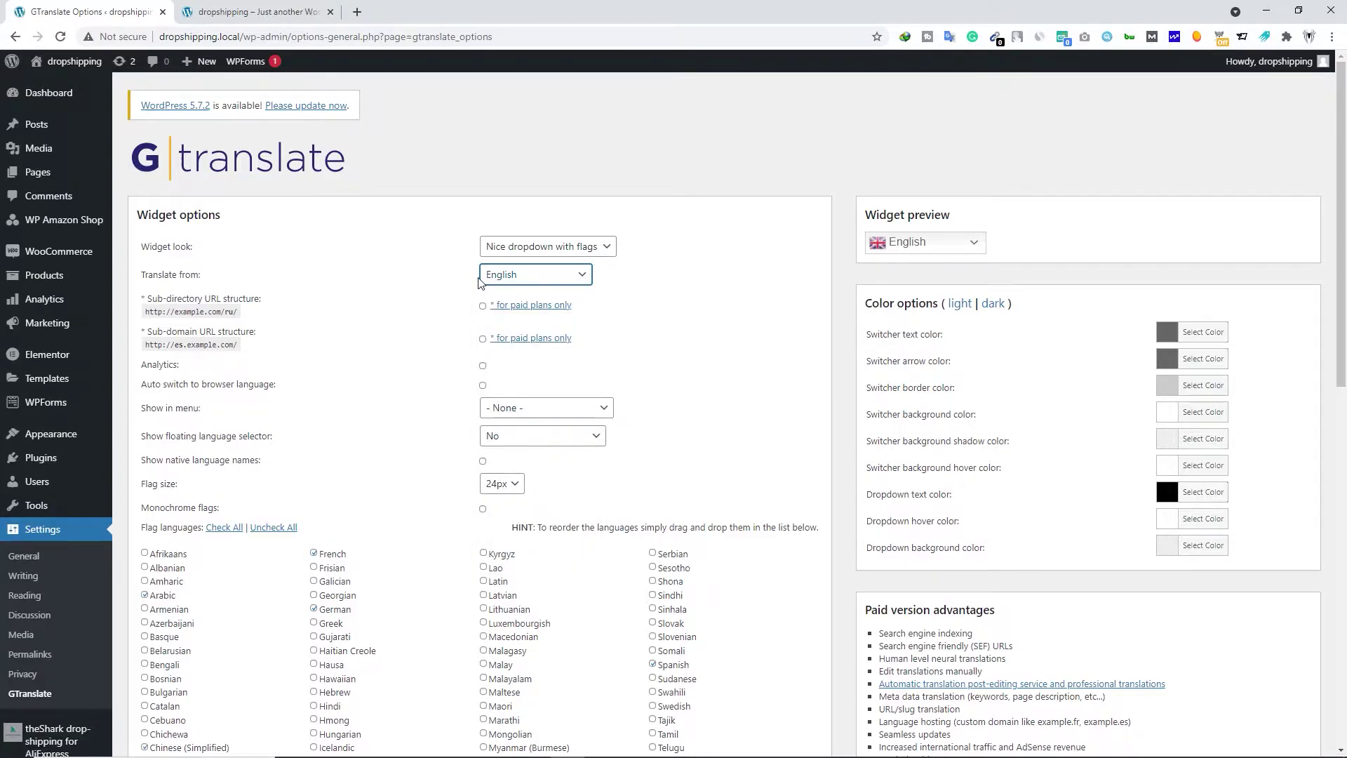
Enable 'Auto switch to browser language' and place the switcher in the Primary Menu.
{"action": "scroll", "coordinate": [389, 324], "scroll_direction": "down", "scroll_amount": 1}
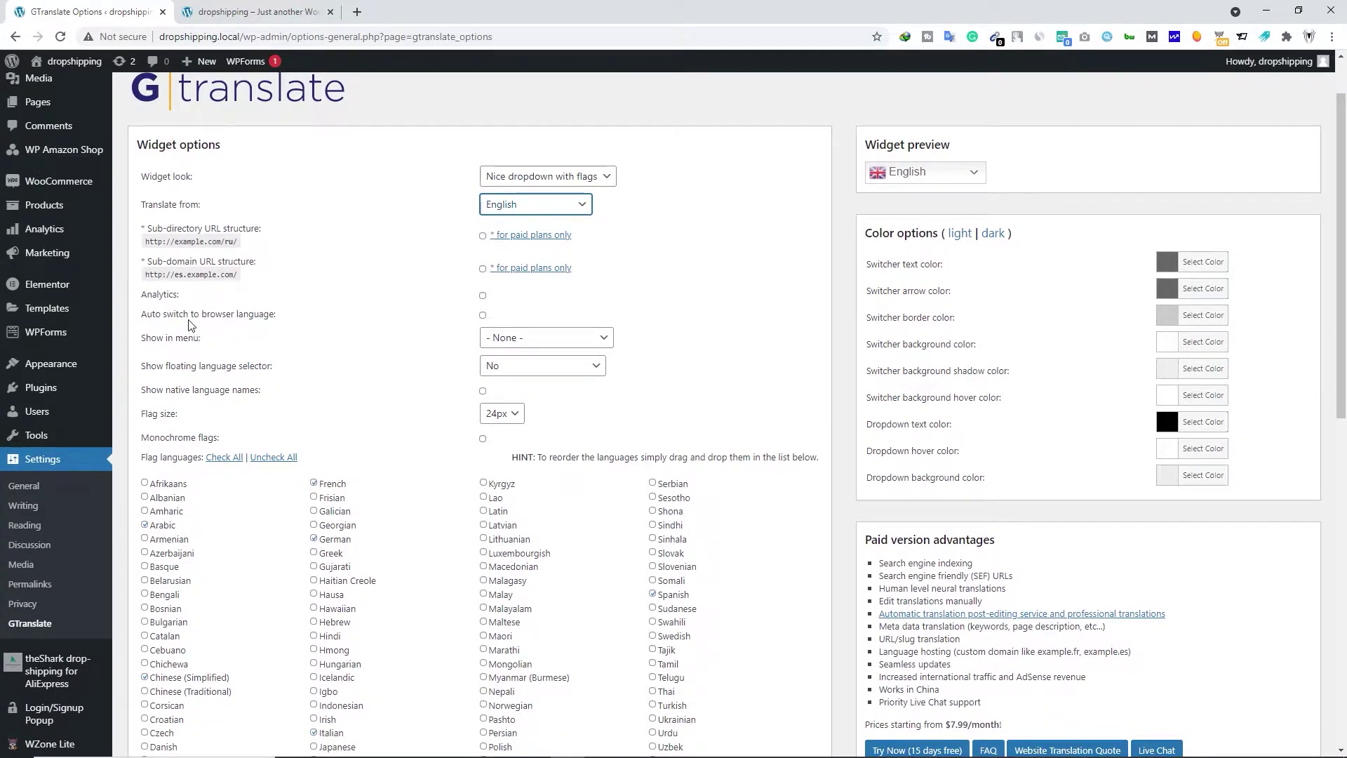
{"action": "left_click", "coordinate": [411, 326]}
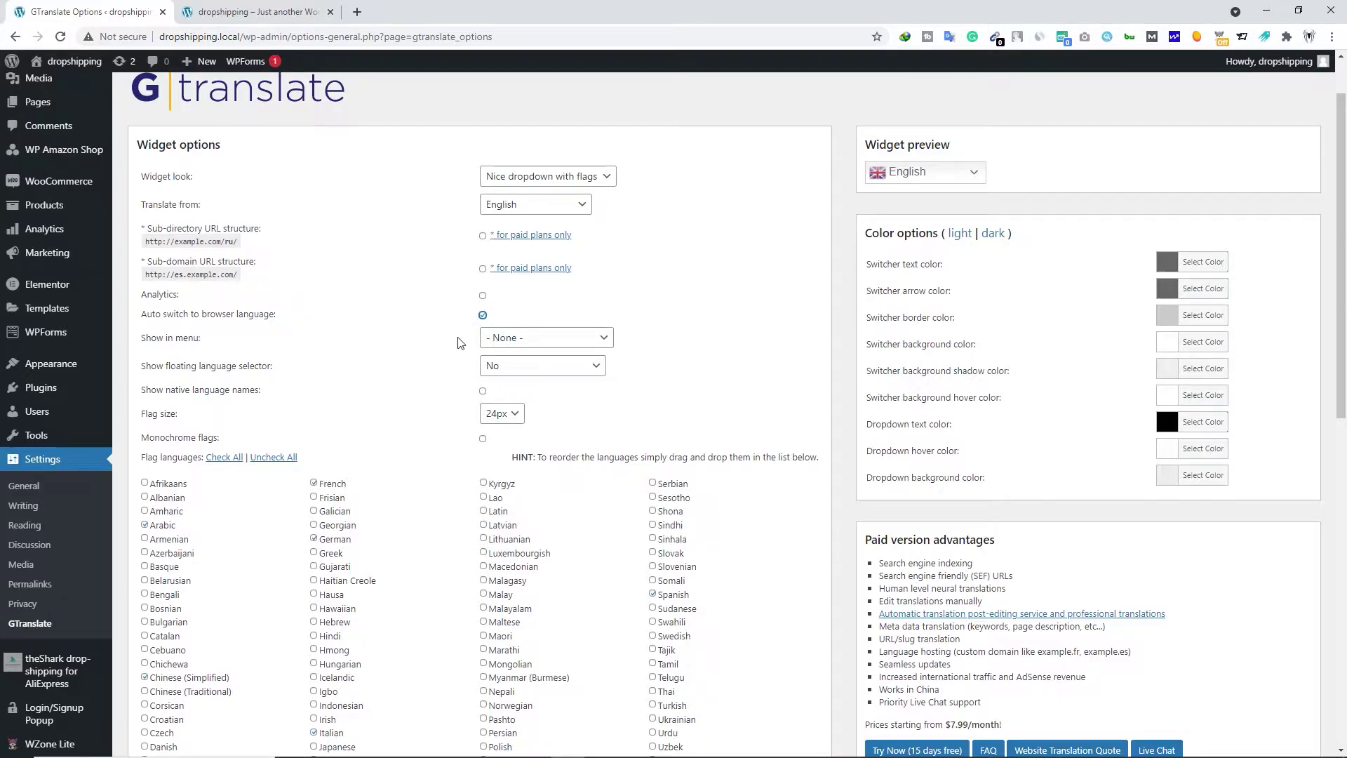
{"action": "left_click", "coordinate": [538, 344]}
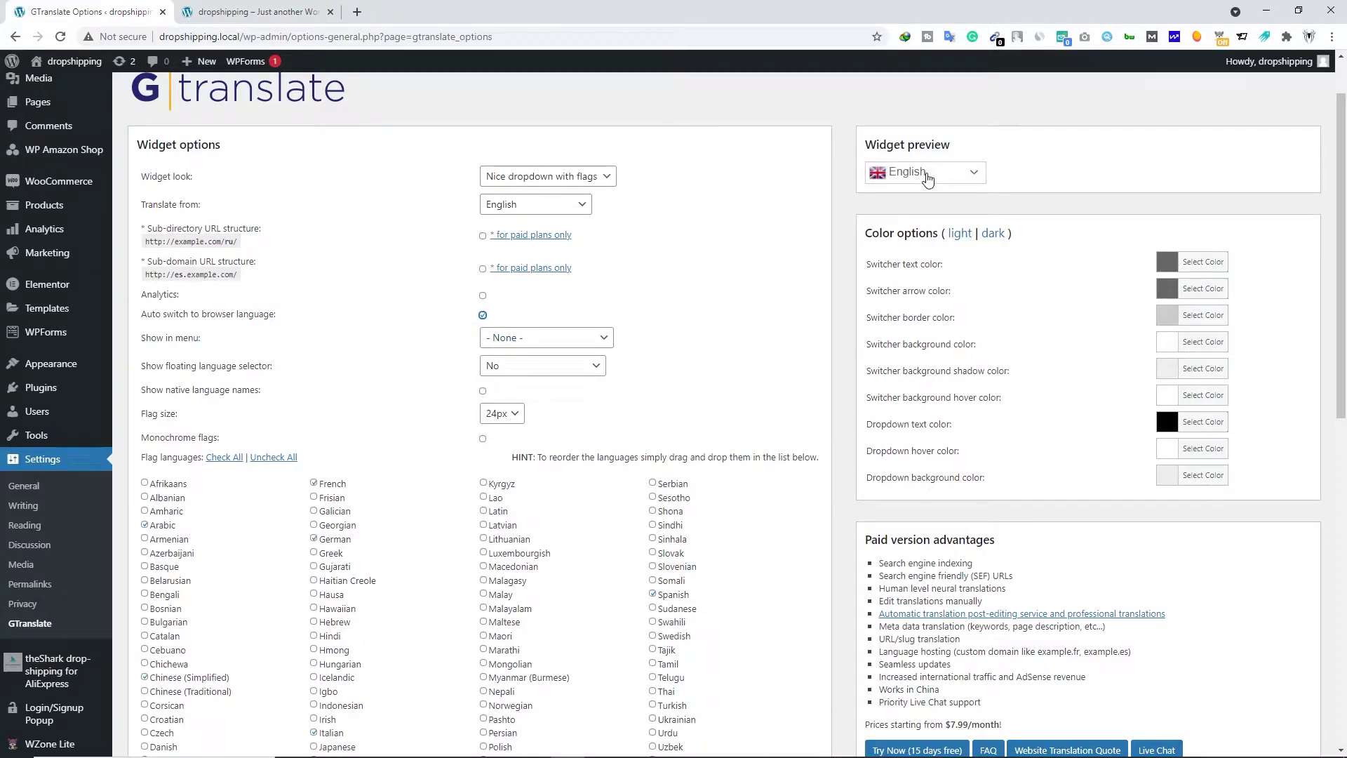
{"action": "key", "text": "Down"}
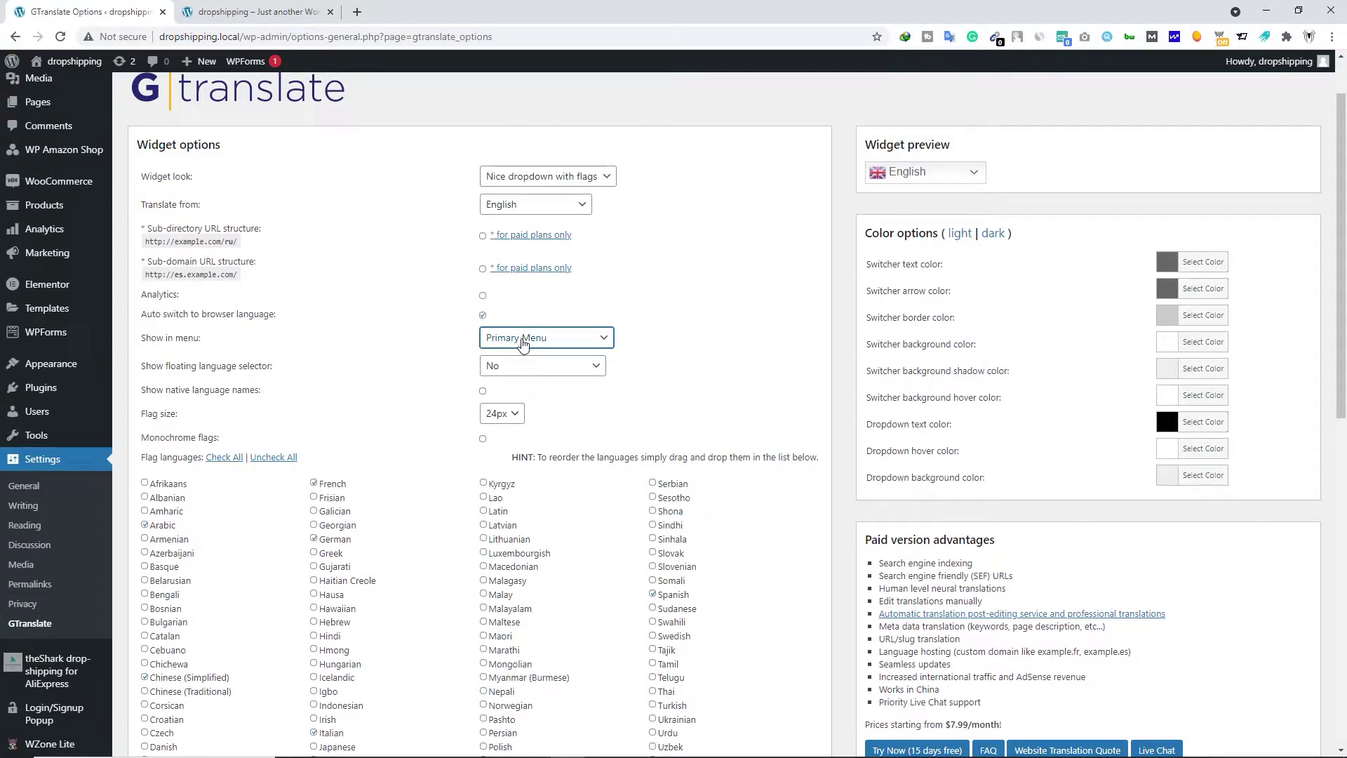
{"action": "left_click", "coordinate": [523, 344]}
{"action": "left_click", "coordinate": [537, 367]}
Clear all flag languages, then select only Hindi, Punjabi, French and Arabic.
{"action": "scroll", "coordinate": [516, 343], "scroll_direction": "down", "scroll_amount": 3}
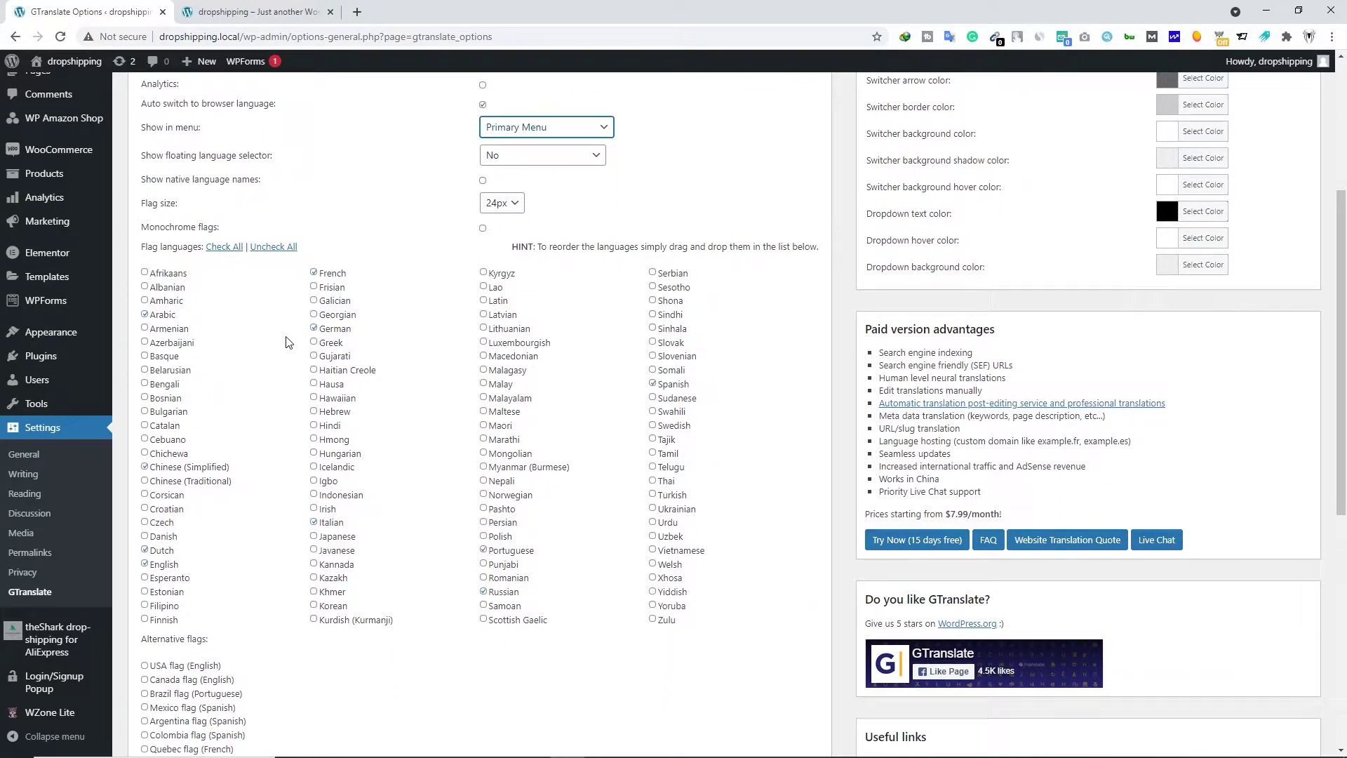
{"action": "left_click", "coordinate": [223, 249]}
{"action": "left_click", "coordinate": [314, 425]}
{"action": "left_click", "coordinate": [483, 563]}
{"action": "left_click", "coordinate": [314, 272]}
{"action": "left_click", "coordinate": [145, 315]}
Turn on 'Show native language names' and save the GTranslate settings.
{"action": "left_click", "coordinate": [483, 181]}
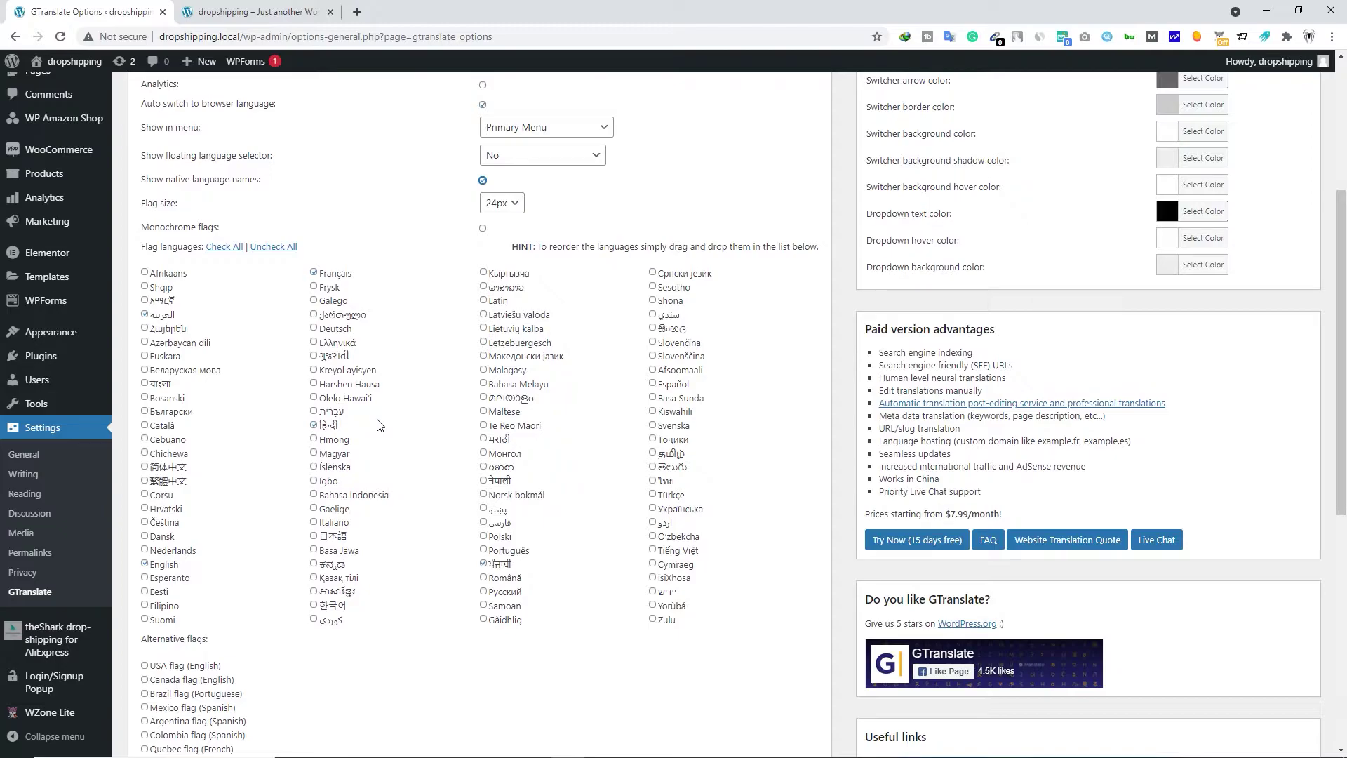
{"action": "scroll", "coordinate": [376, 424], "scroll_direction": "down", "scroll_amount": 7}
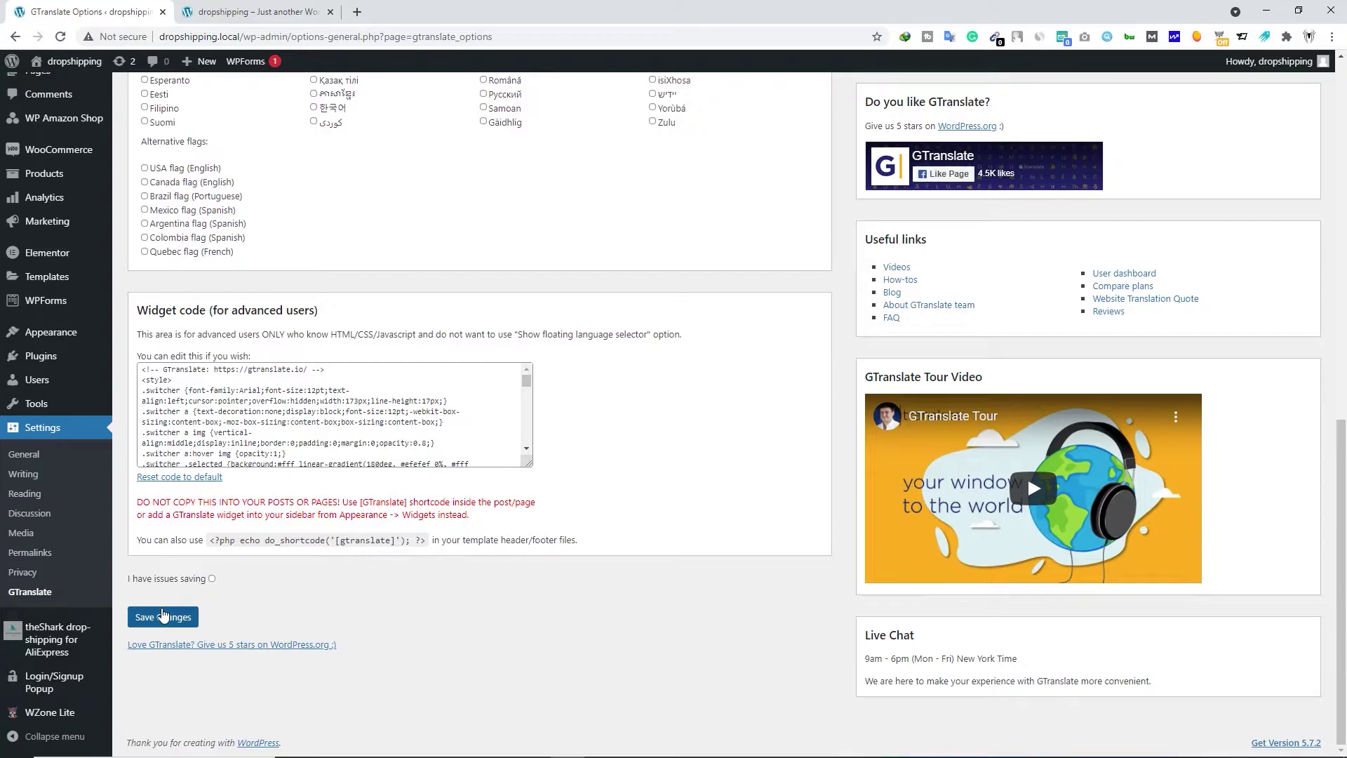
{"action": "left_click", "coordinate": [180, 616]}
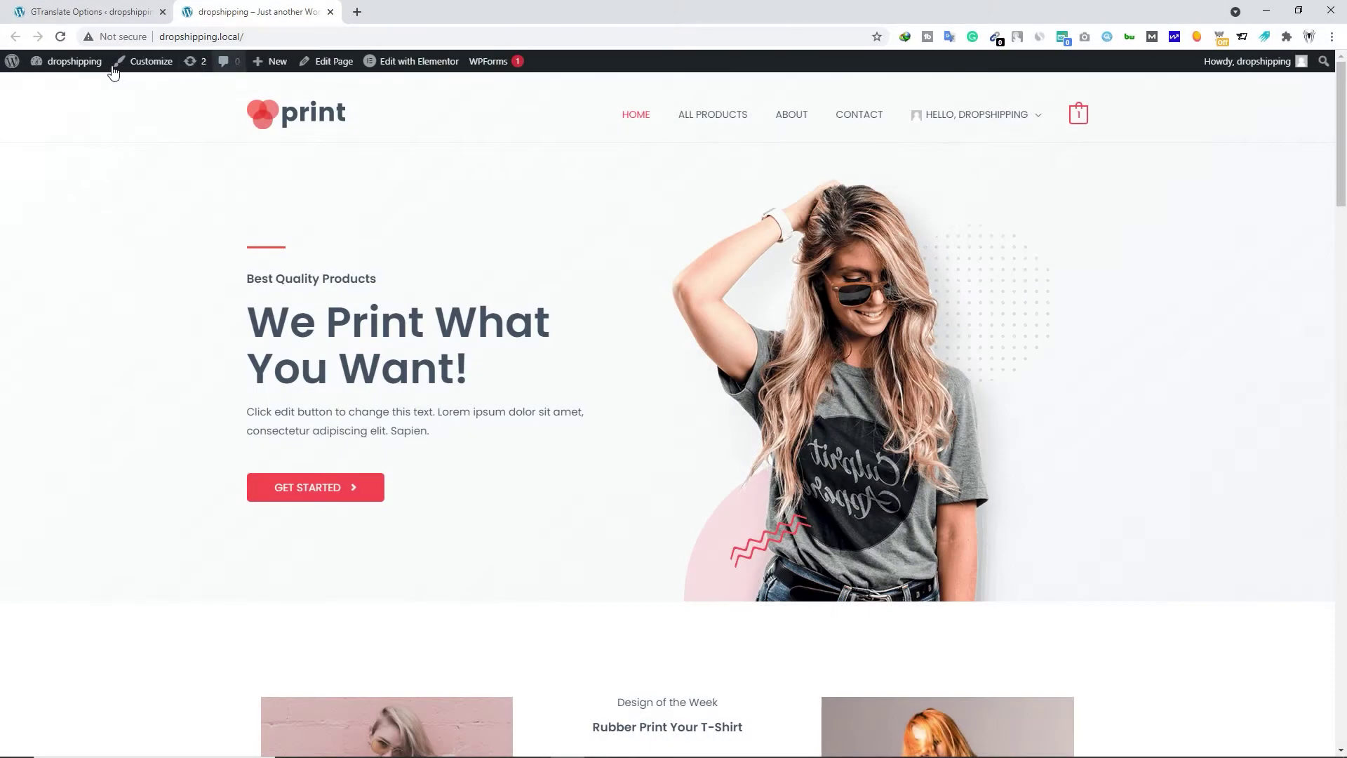
Reload the site's home page and translate it to Hindi, then Punjabi, via the flag dropdown.
{"action": "left_click", "coordinate": [61, 39]}
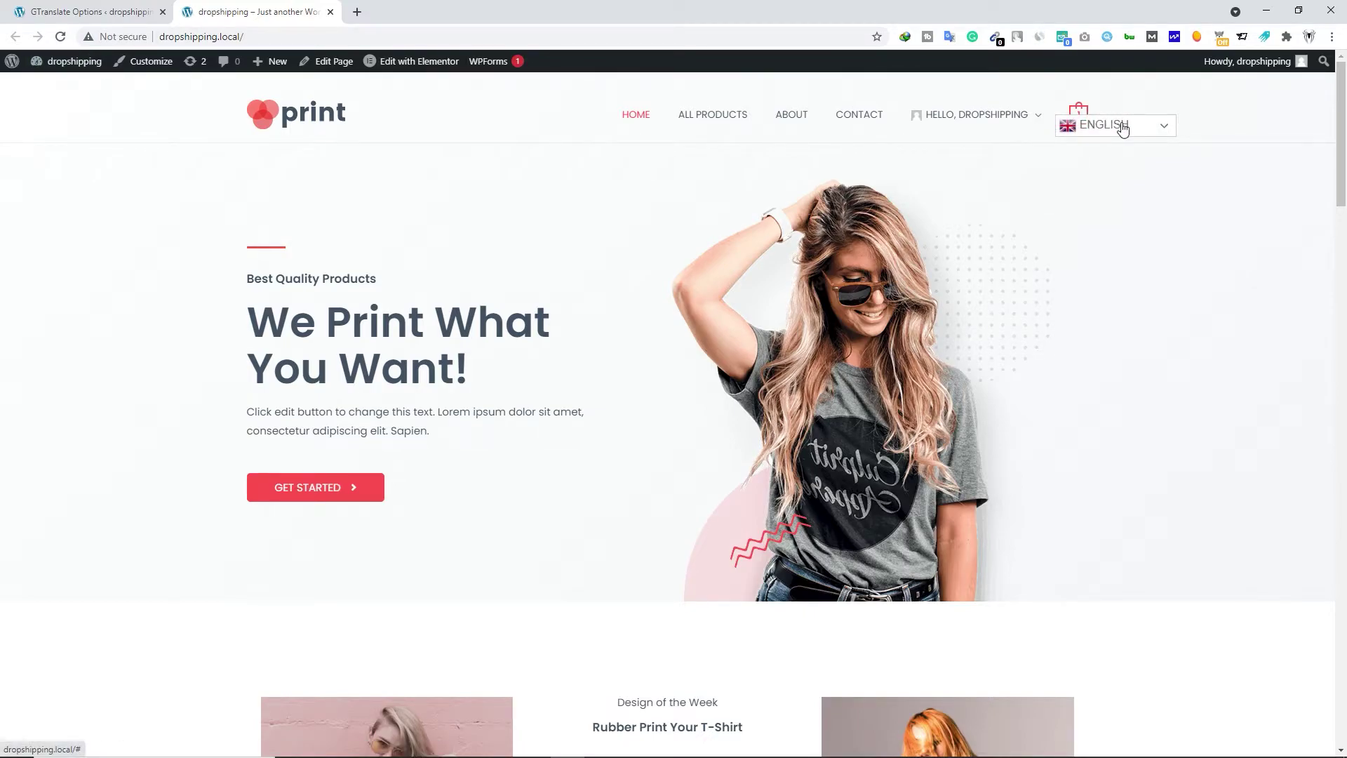
{"action": "left_click", "coordinate": [1144, 130]}
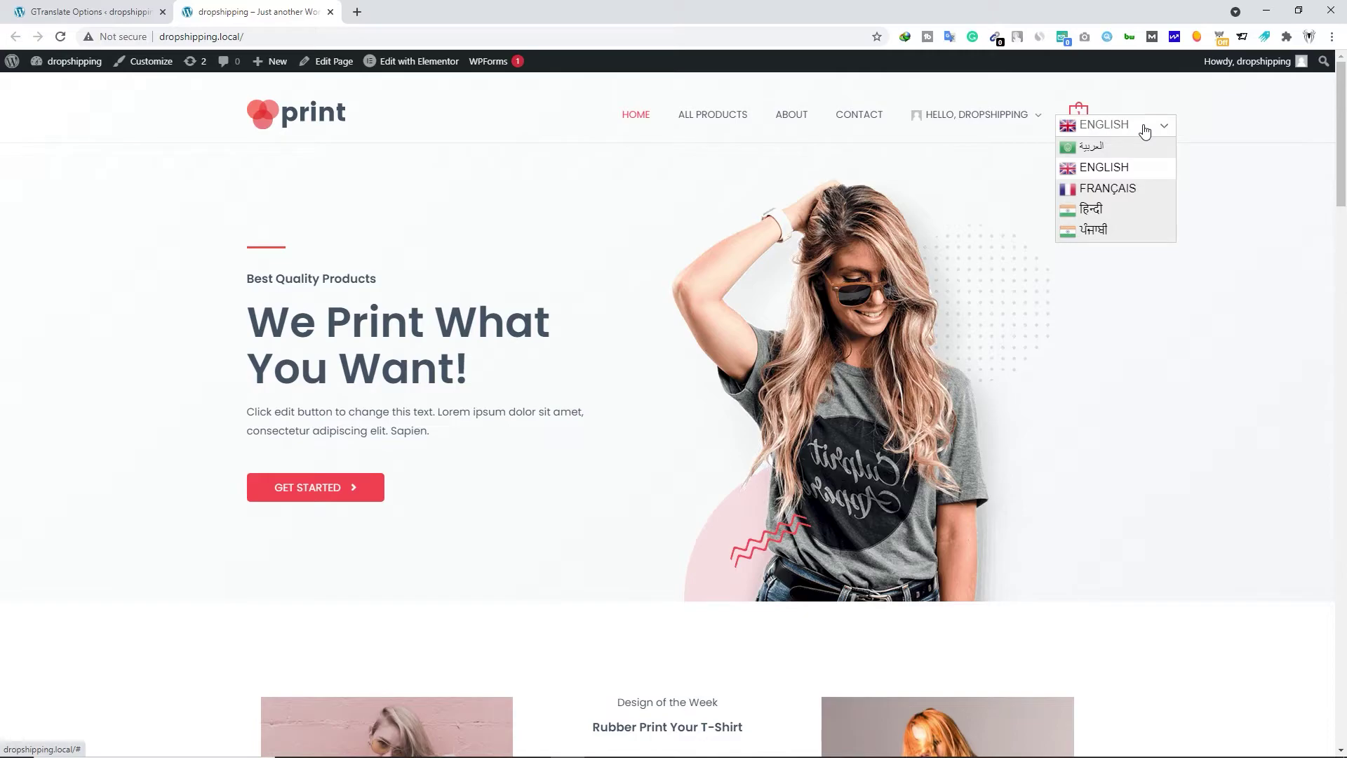
{"action": "left_click", "coordinate": [1106, 211]}
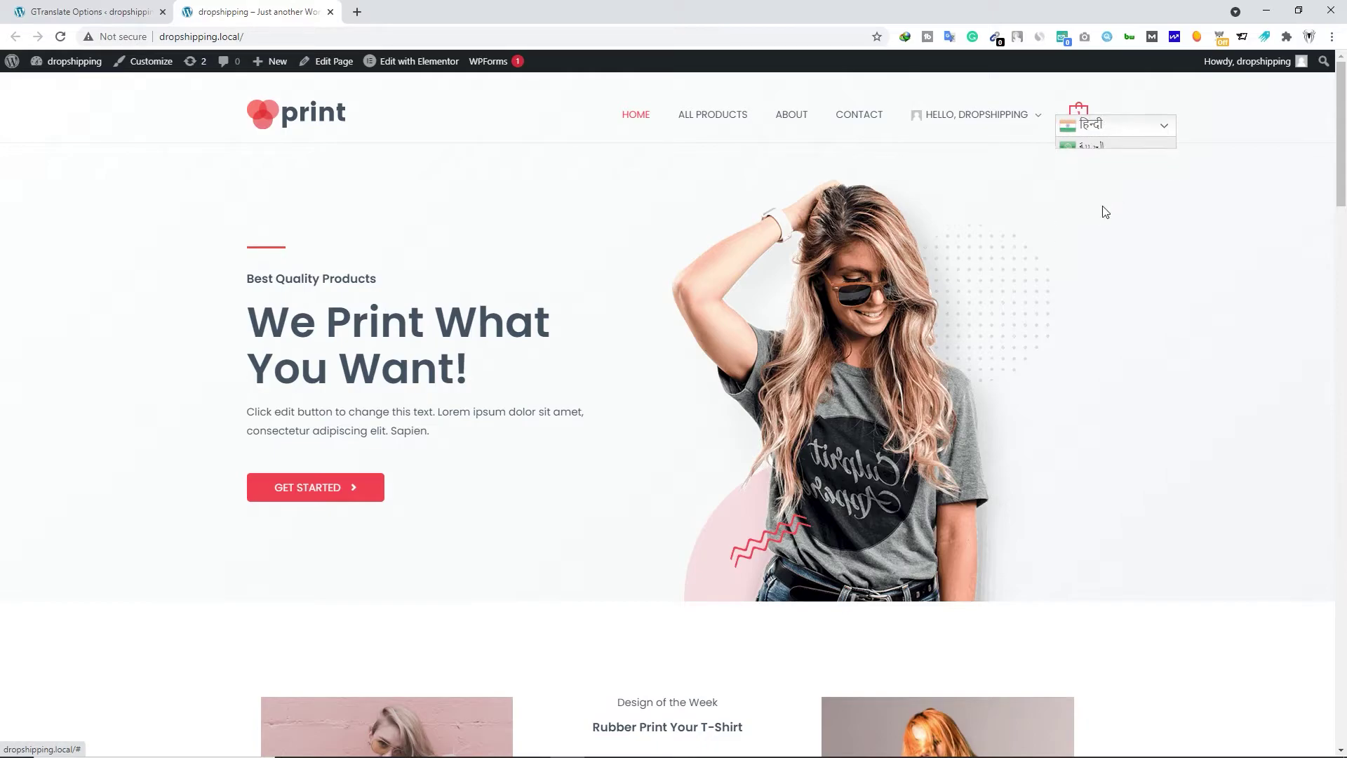
{"action": "scroll", "coordinate": [498, 323], "scroll_direction": "down", "scroll_amount": 8}
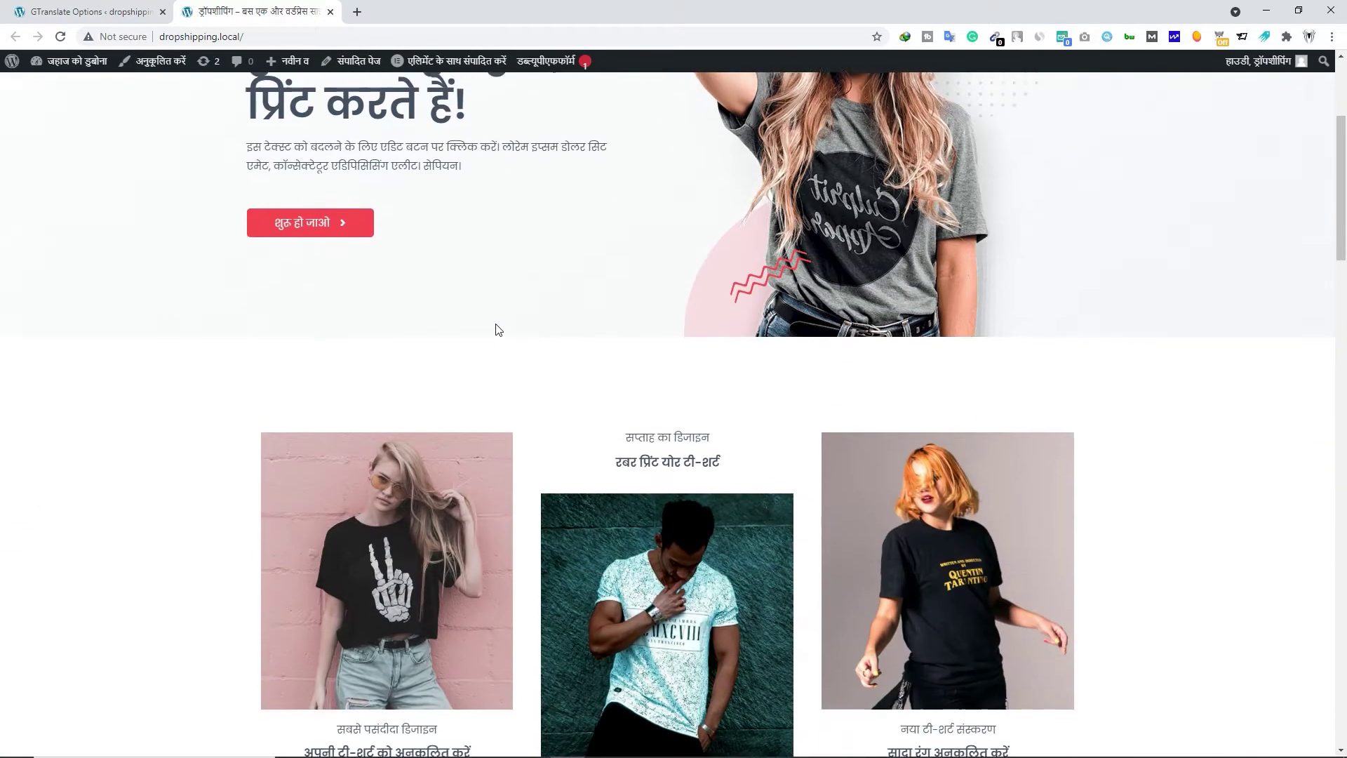
{"action": "left_click", "coordinate": [1118, 133]}
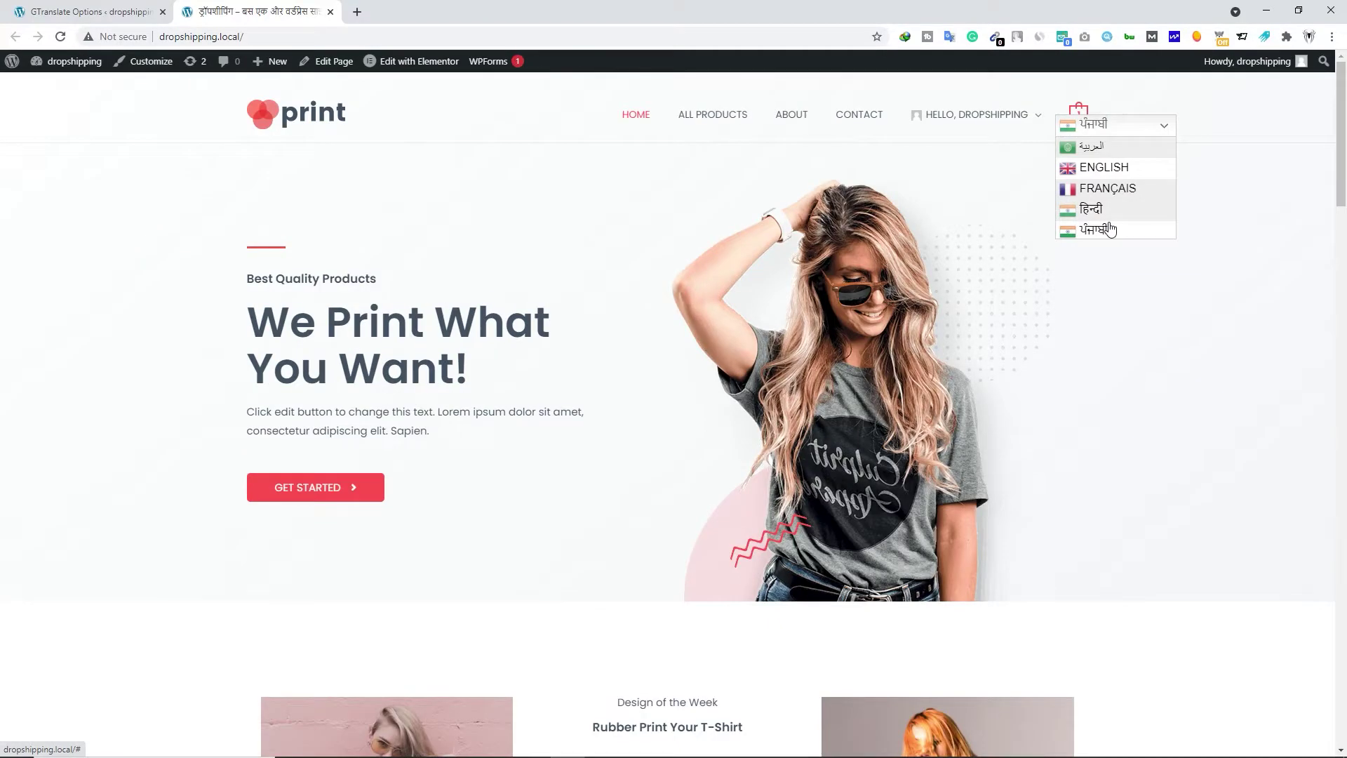
{"action": "left_click", "coordinate": [1110, 230]}
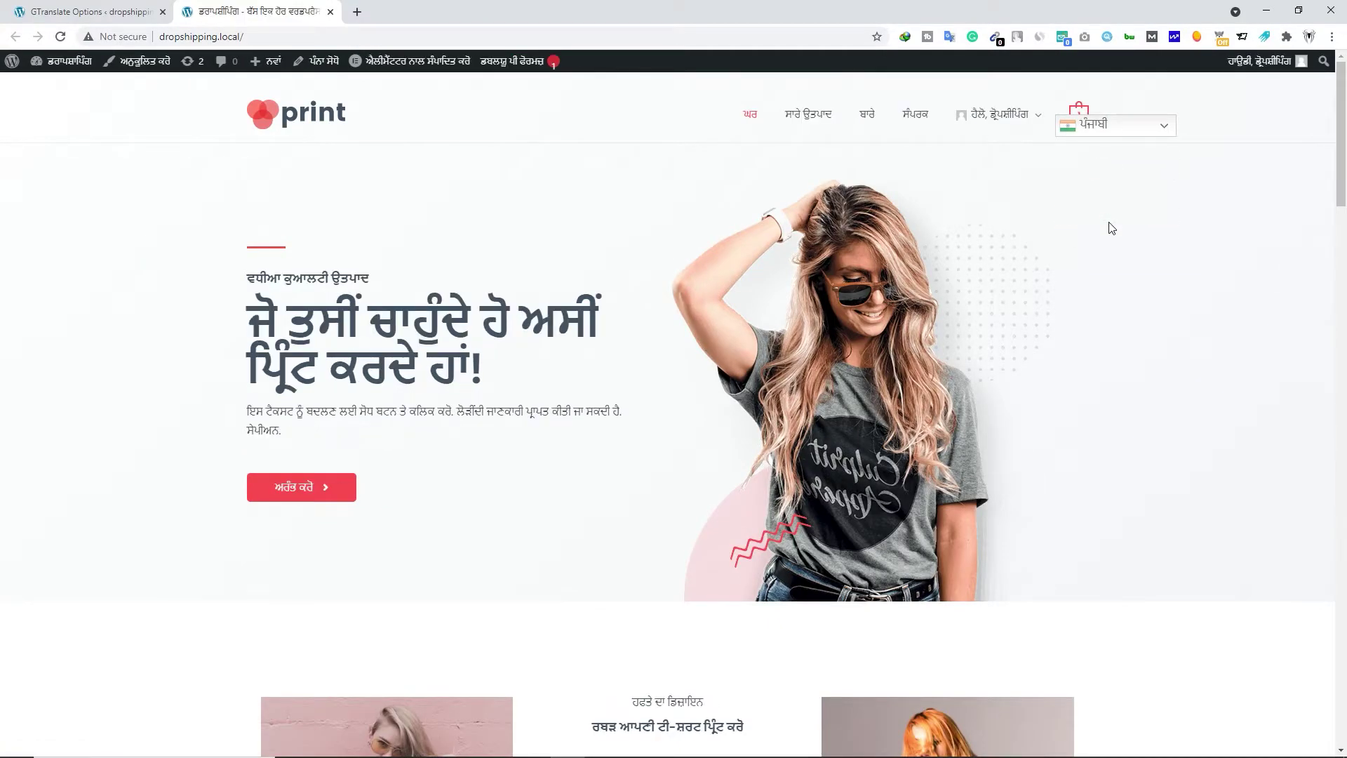
Translate the home page to French, then Arabic, and finally back to English.
{"action": "left_click", "coordinate": [1116, 128]}
{"action": "left_click", "coordinate": [1111, 189]}
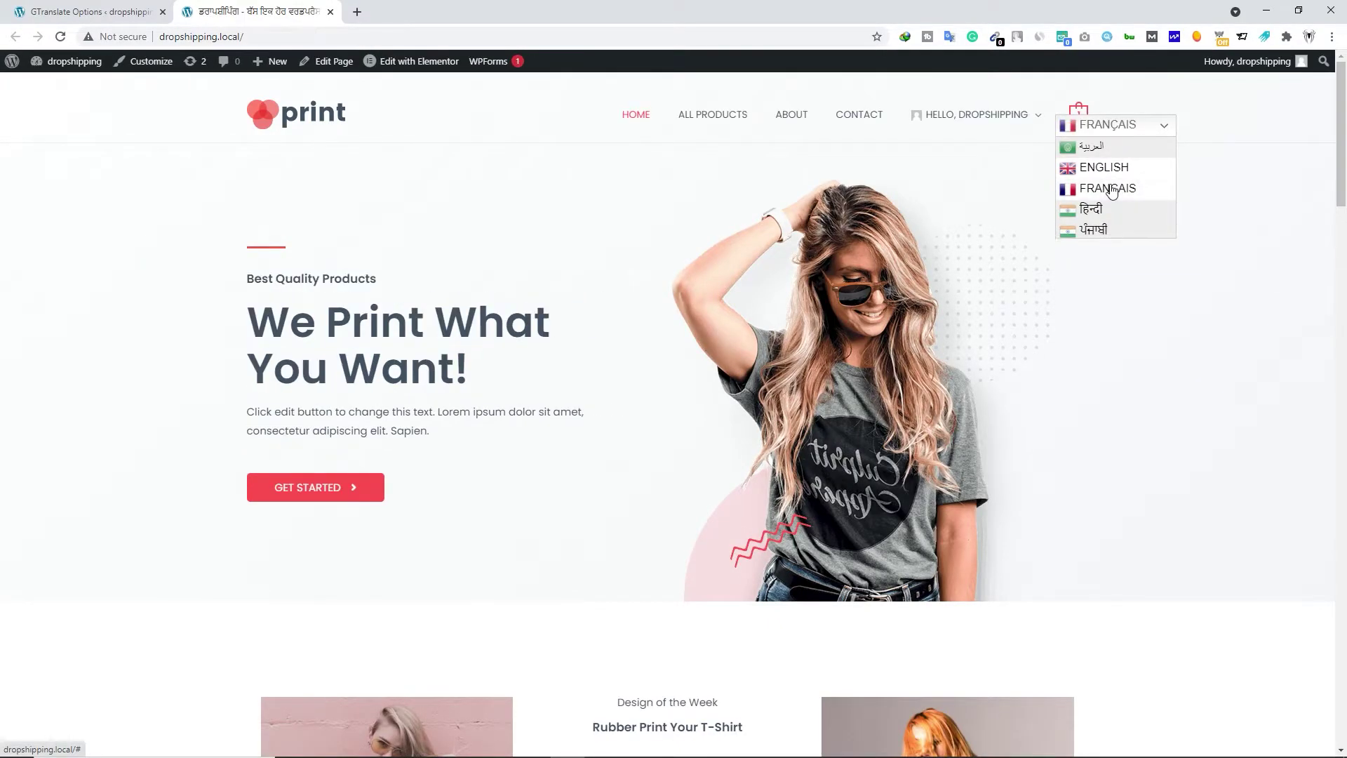
{"action": "left_click", "coordinate": [1107, 133]}
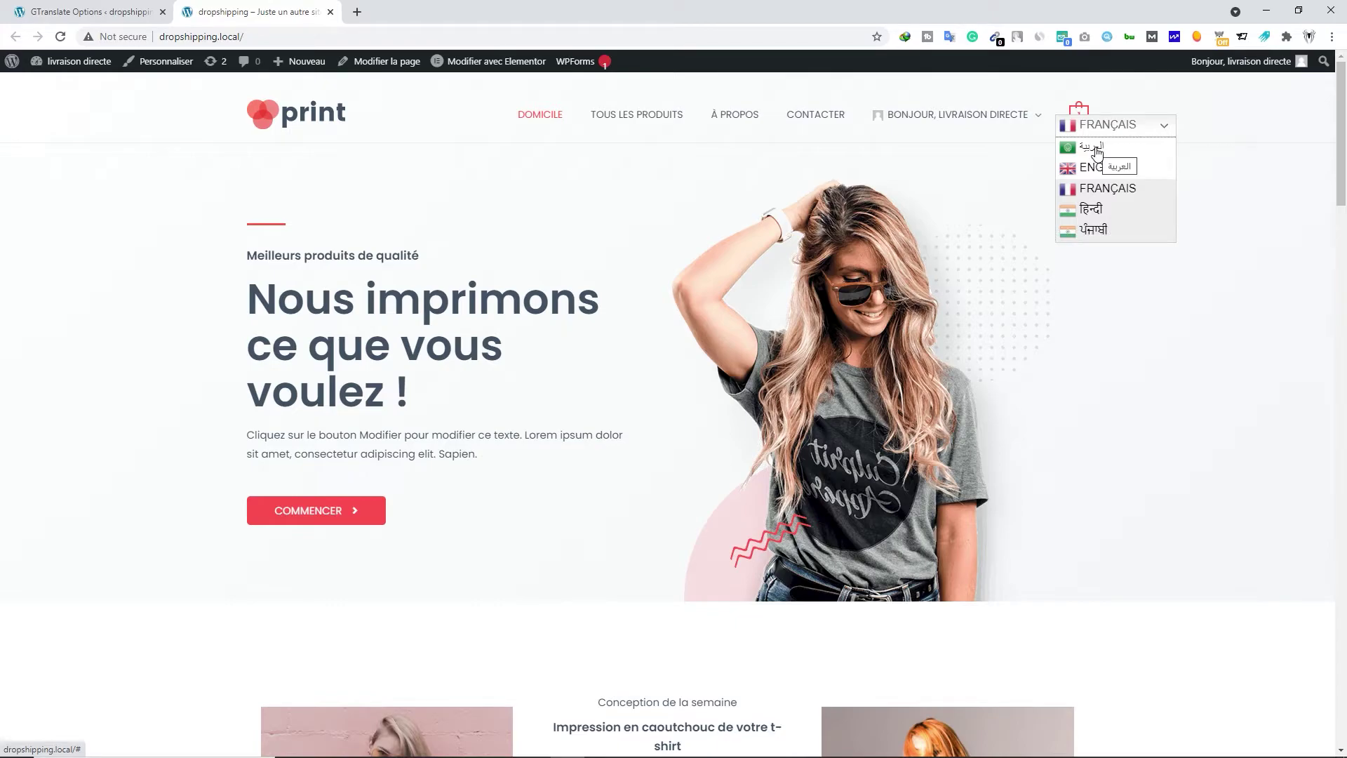
{"action": "left_click", "coordinate": [1094, 148]}
{"action": "left_click", "coordinate": [1116, 131]}
{"action": "left_click", "coordinate": [1104, 167]}
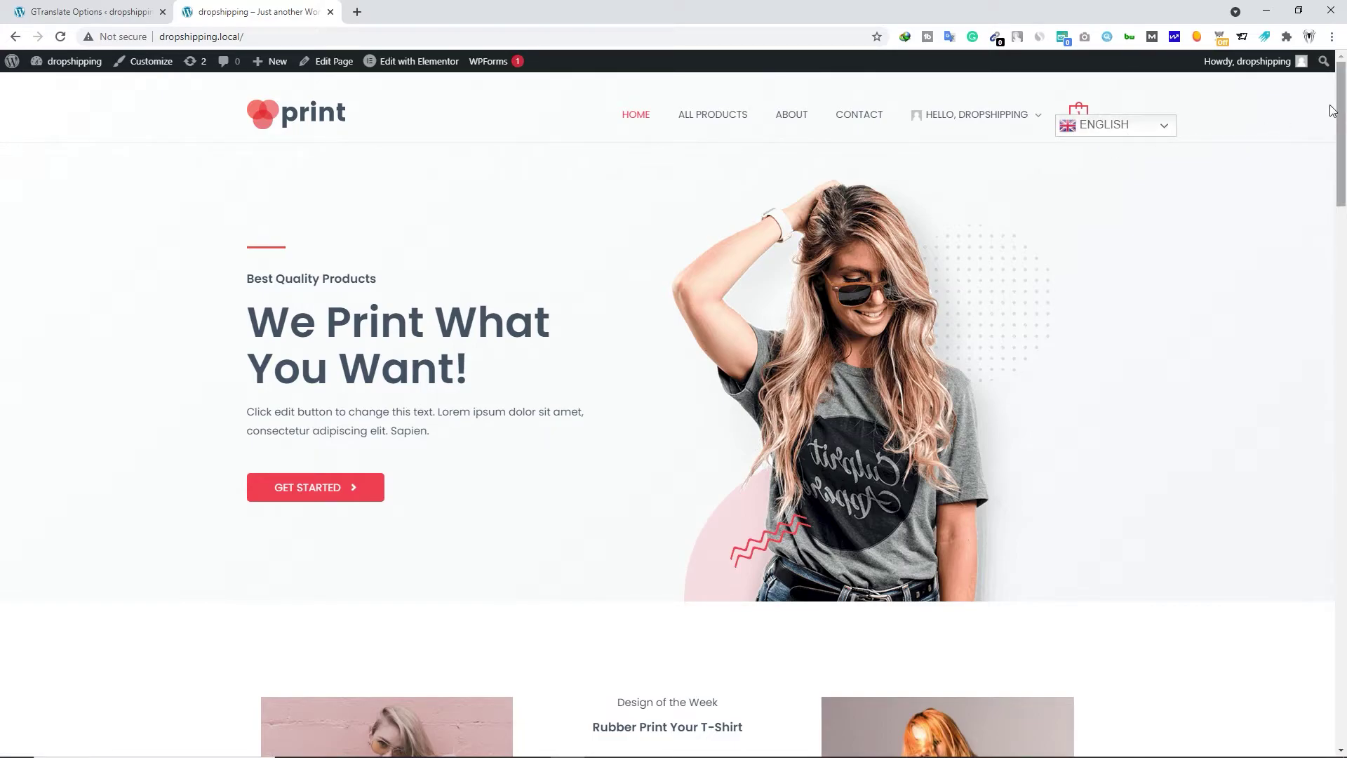
Return to the GTranslate options and review the 'Show in menu' placement choices.
{"action": "left_click", "coordinate": [88, 12]}
{"action": "left_click", "coordinate": [547, 401]}
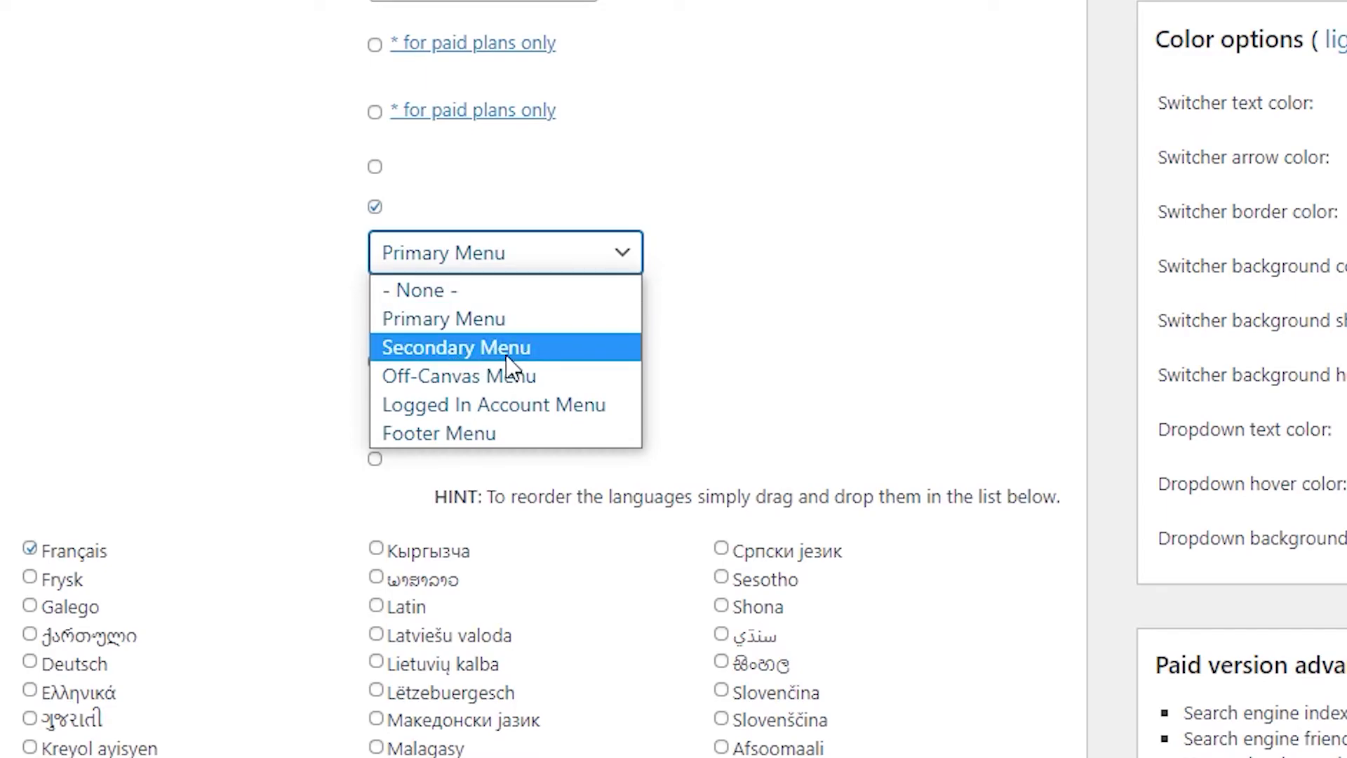